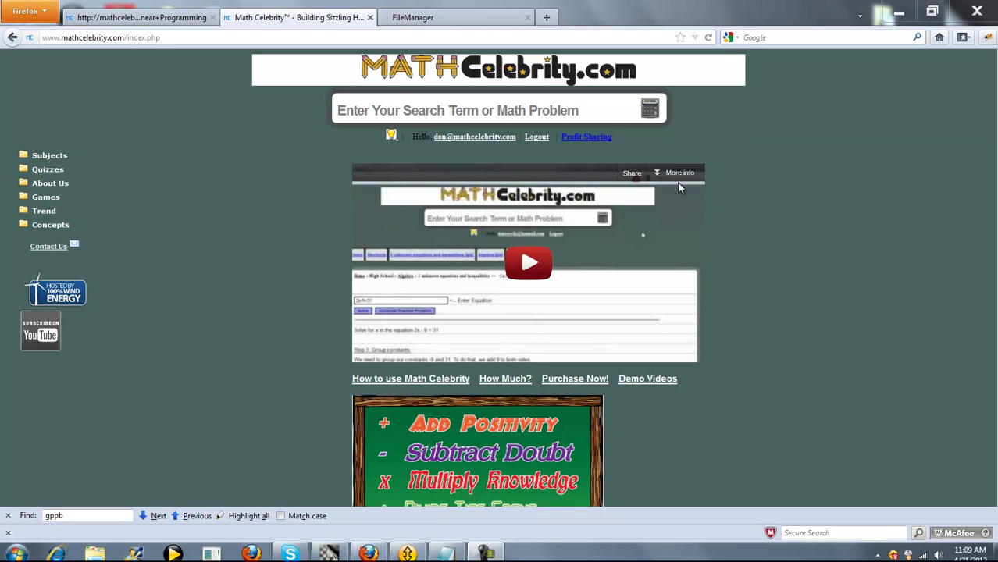
# Place the cursor in the homepage's 'Enter Your Search Term or Math Problem' box.
pyautogui.click(615, 114)
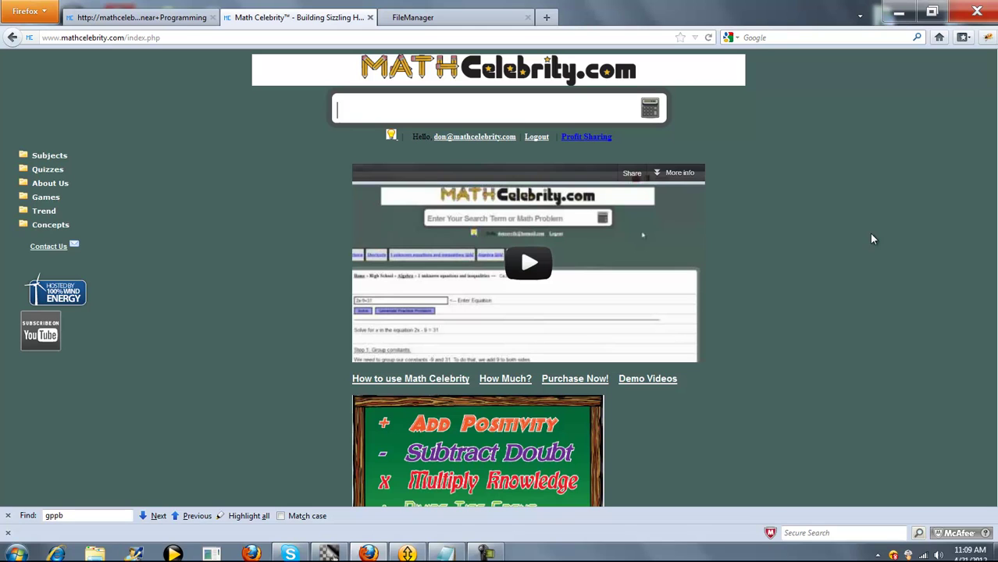
# Enter a first draft expression, p || !q, in the search box after correcting a mistyped p && Q.
pyautogui.click(862, 224)
pyautogui.click(588, 113)
pyautogui.write('p && Q')
pyautogui.press('BackSpace')
pyautogui.write('q')
pyautogui.press('BackSpace')
pyautogui.press('BackSpace')
pyautogui.press('BackSpace')
pyautogui.press('BackSpace')
pyautogui.press('BackSpace')
pyautogui.press('BackSpace')
pyautogui.write('p ||')
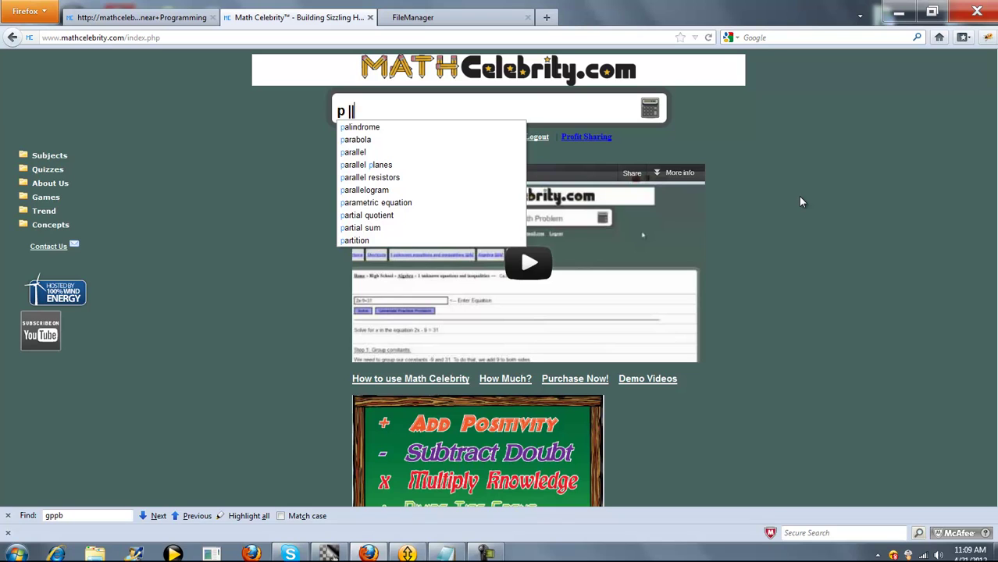
pyautogui.write(' !q')
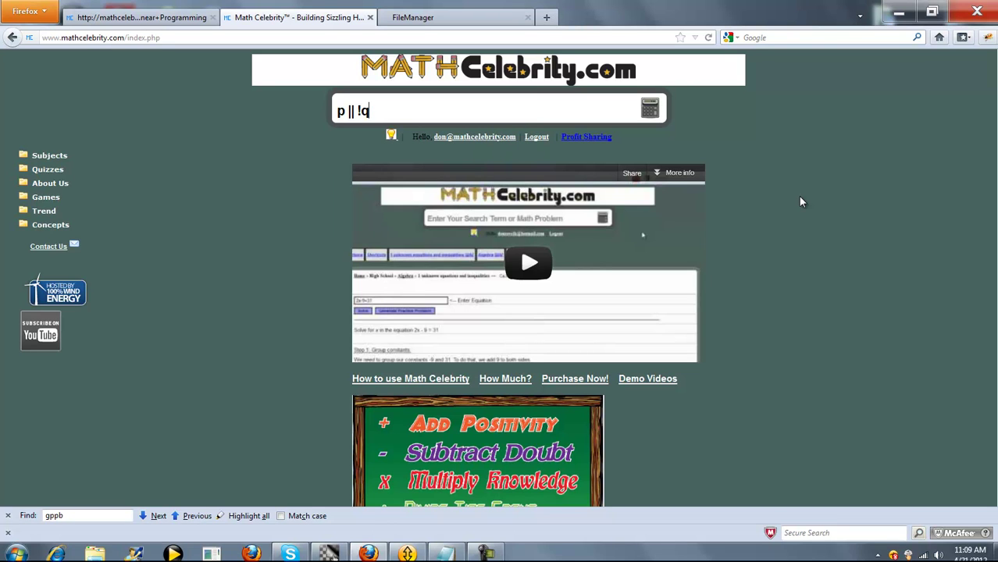
# Edit the search text into p || (q && r), replacing !q and fixing the capital R.
pyautogui.press('Left')
pyautogui.press('Left')
pyautogui.press('Left')
pyautogui.press('Left')
pyautogui.press('Left')
pyautogui.press('Right')
pyautogui.press('Left')
pyautogui.press('Delete')
pyautogui.press('Delete')
pyautogui.write('(q && R)')
pyautogui.press('BackSpace')
pyautogui.press('BackSpace')
pyautogui.write('r)')
pyautogui.press('Left')
pyautogui.press('Left')
pyautogui.press('Left')
pyautogui.press('Left')
pyautogui.press('Left')
pyautogui.press('Left')
# Submit p || (q && r), enlarge the page text, and view the 8-row P ∨ (Q ∧ R) truth table.
pyautogui.press('Return')
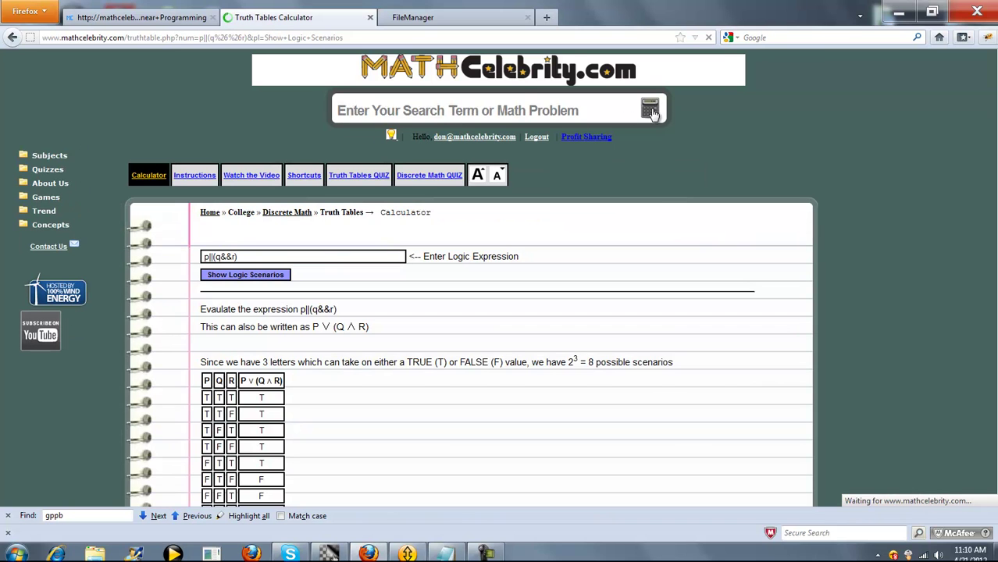
pyautogui.click(479, 176)
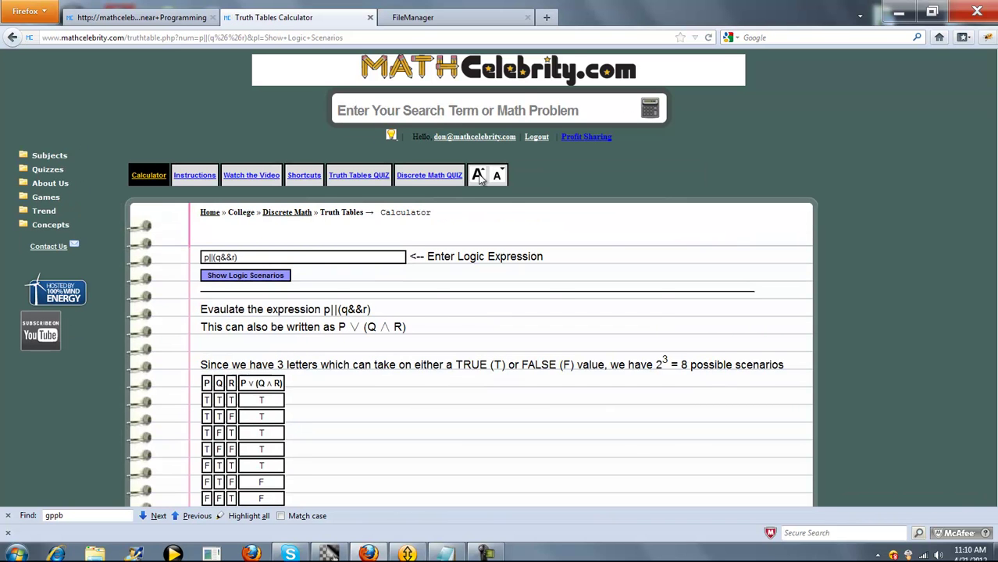
pyautogui.scroll(-2, 612, 238)
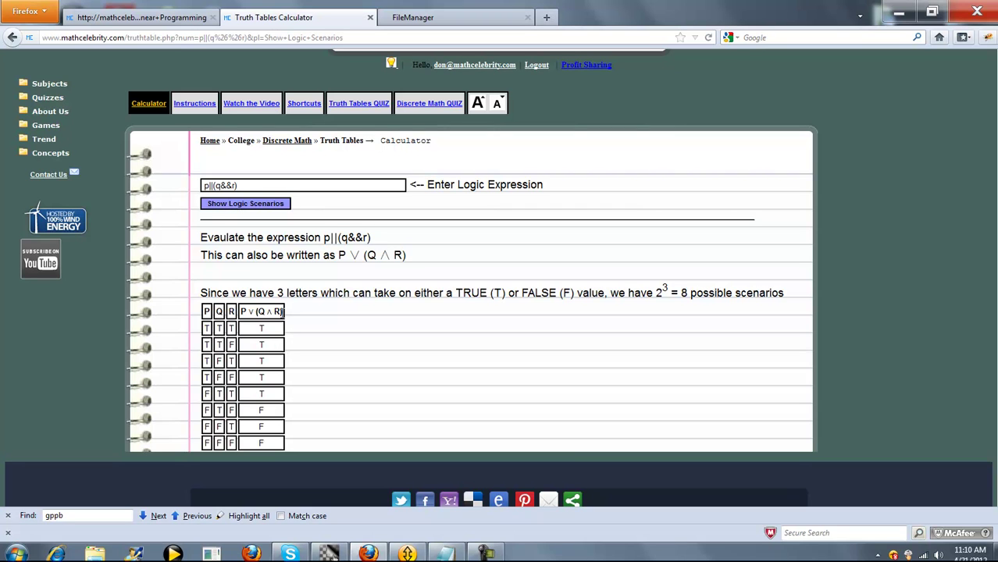
pyautogui.moveTo(283, 311); pyautogui.dragTo(240, 311)
pyautogui.click(298, 320)
# Replace the calculator expression with p || !q, generate its 4-row truth table, then reload the page.
pyautogui.moveTo(247, 185); pyautogui.dragTo(184, 186)
pyautogui.write('p||q')
pyautogui.click(265, 208)
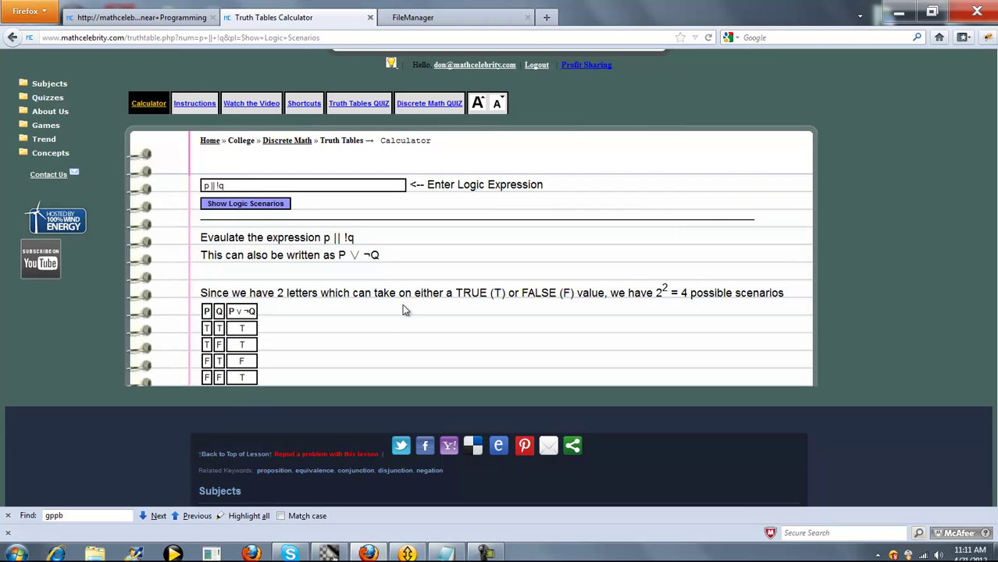
pyautogui.moveTo(231, 186); pyautogui.dragTo(195, 185)
pyautogui.press('Return')
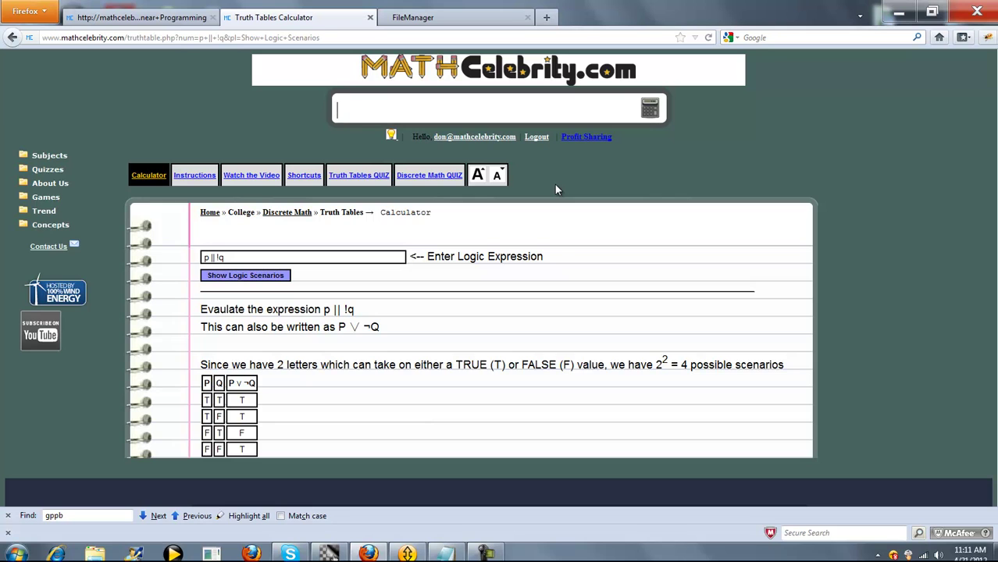
# Search p = q, enlarge the text, and view its 4-row P ≡ Q truth table.
pyautogui.write('p = q')
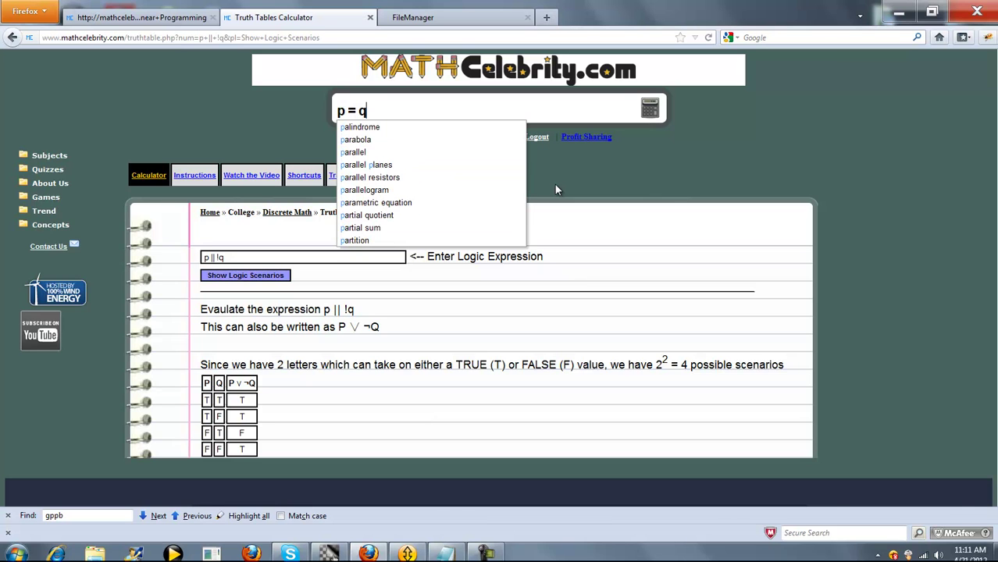
pyautogui.press('Return')
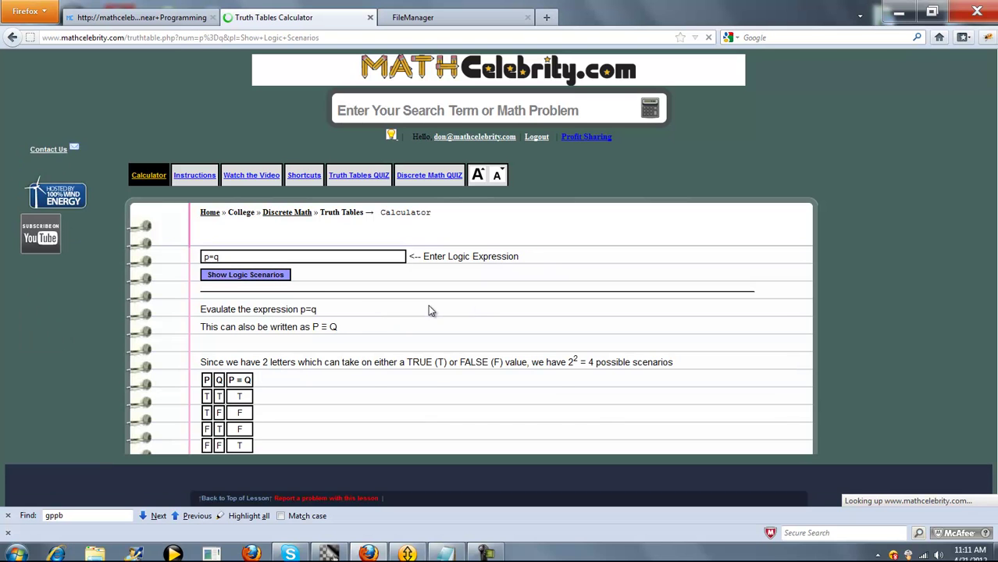
pyautogui.click(500, 176)
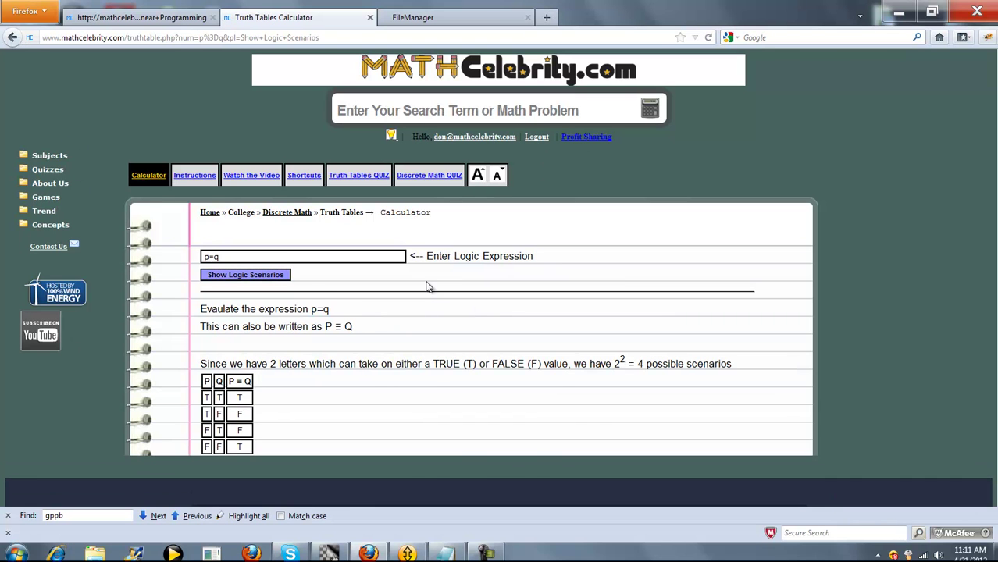
pyautogui.scroll(-2, 399, 301)
pyautogui.moveTo(353, 256); pyautogui.dragTo(214, 255)
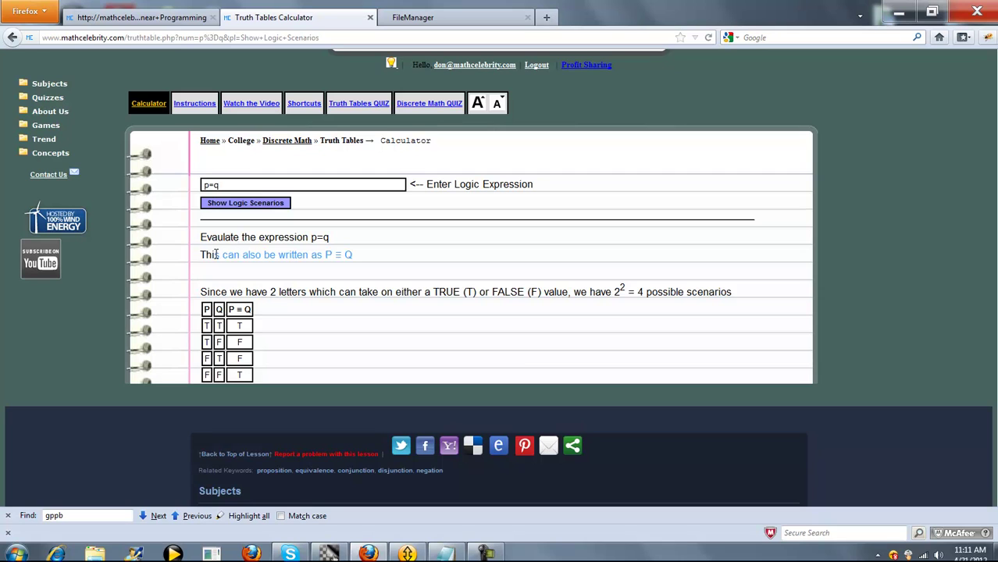
pyautogui.click(336, 277)
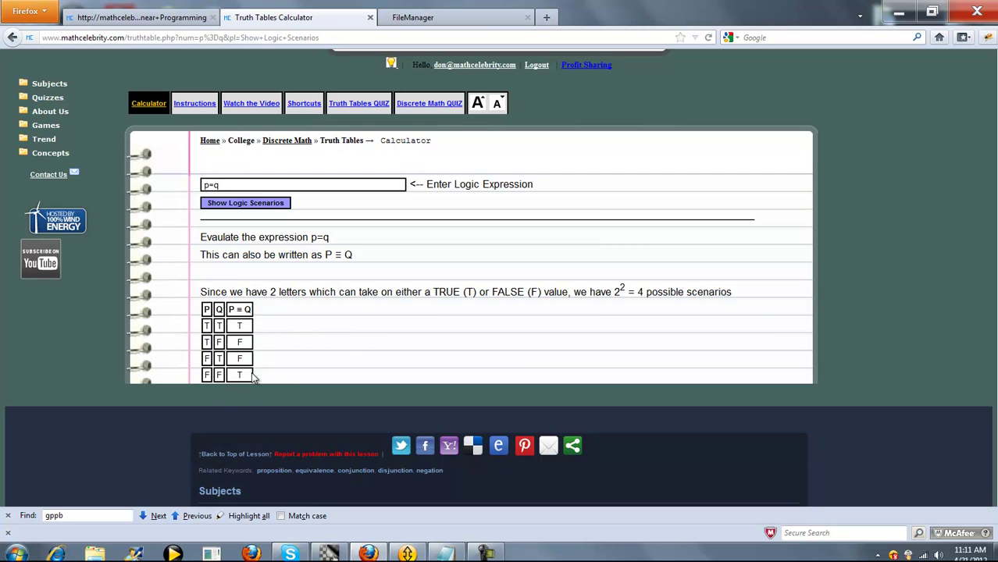
# Replace the p=q expression with p && (q || r) and generate its 8-row truth table.
pyautogui.tripleClick(241, 187)
pyautogui.write('p && (q || r)')
pyautogui.click(265, 206)
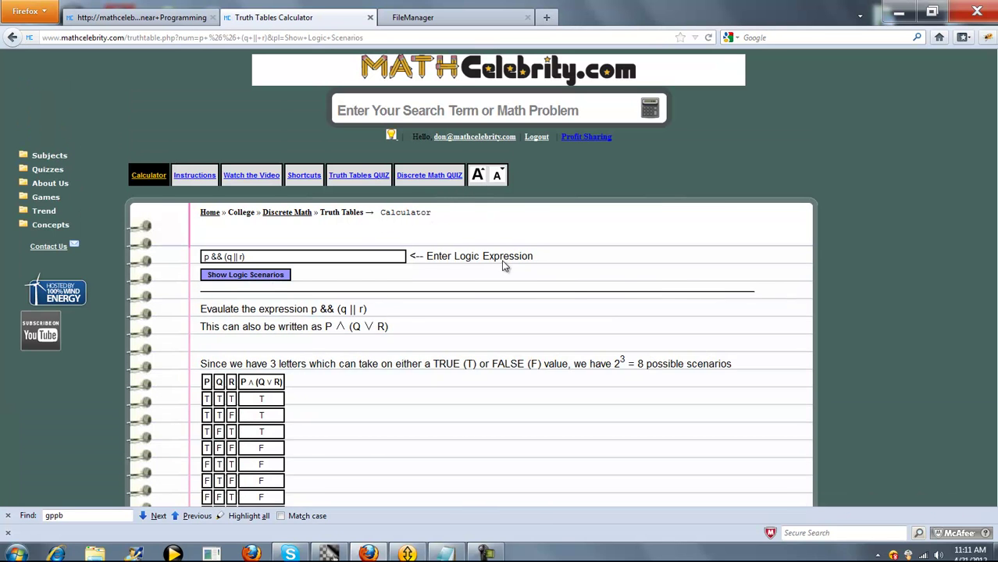
pyautogui.scroll(-2, 503, 265)
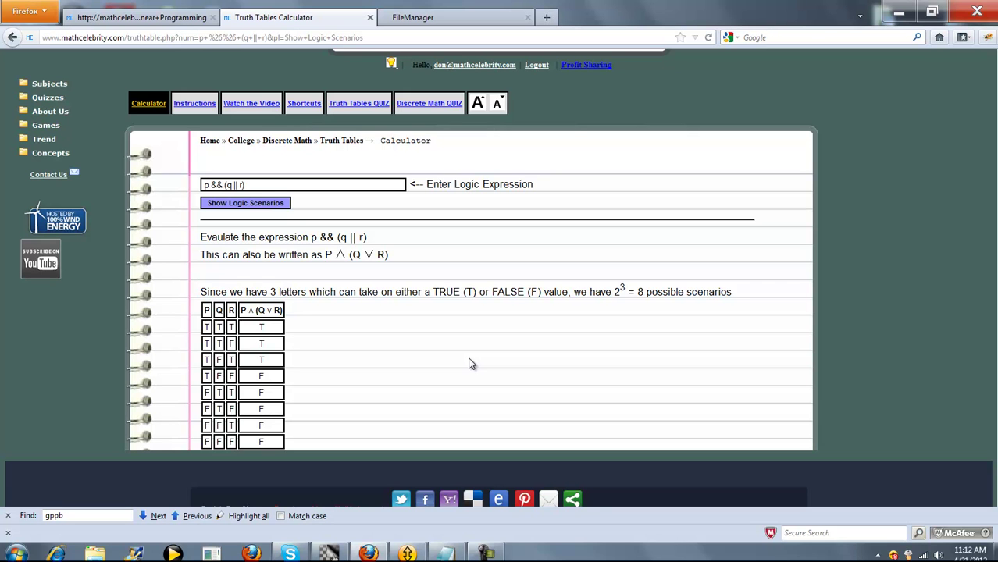
pyautogui.click(669, 118)
pyautogui.scroll(2, 408, 291)
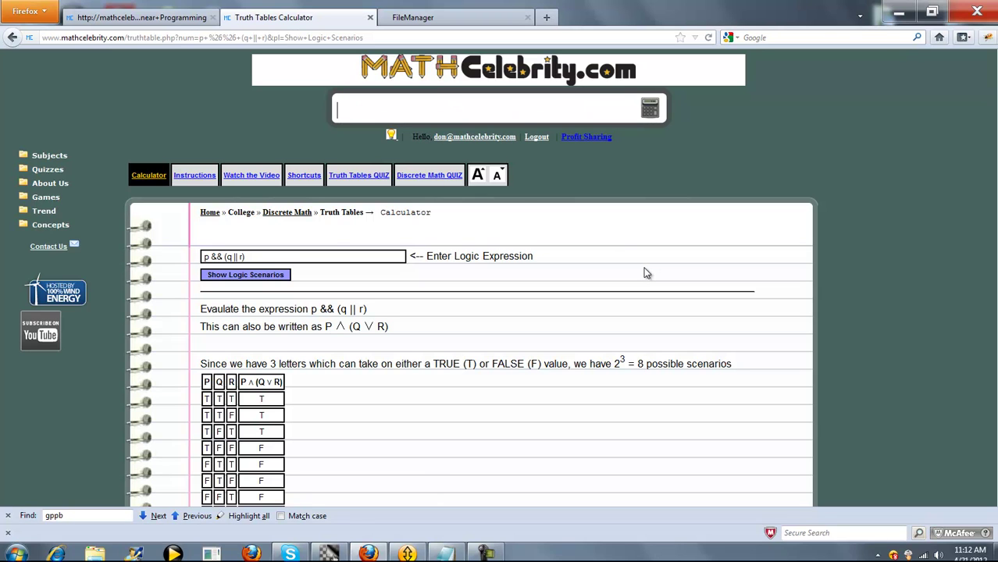
pyautogui.write('p')
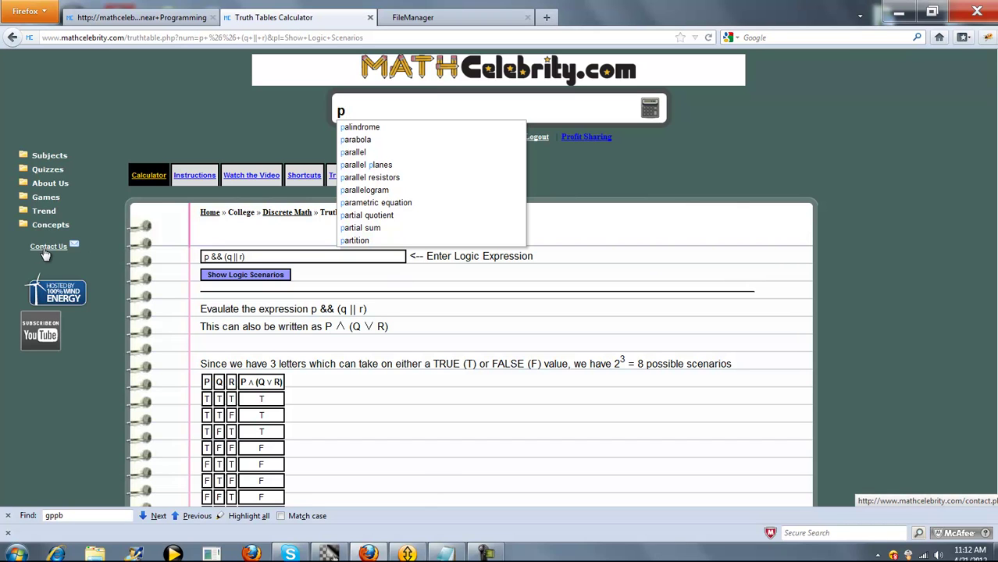
pyautogui.click(505, 344)
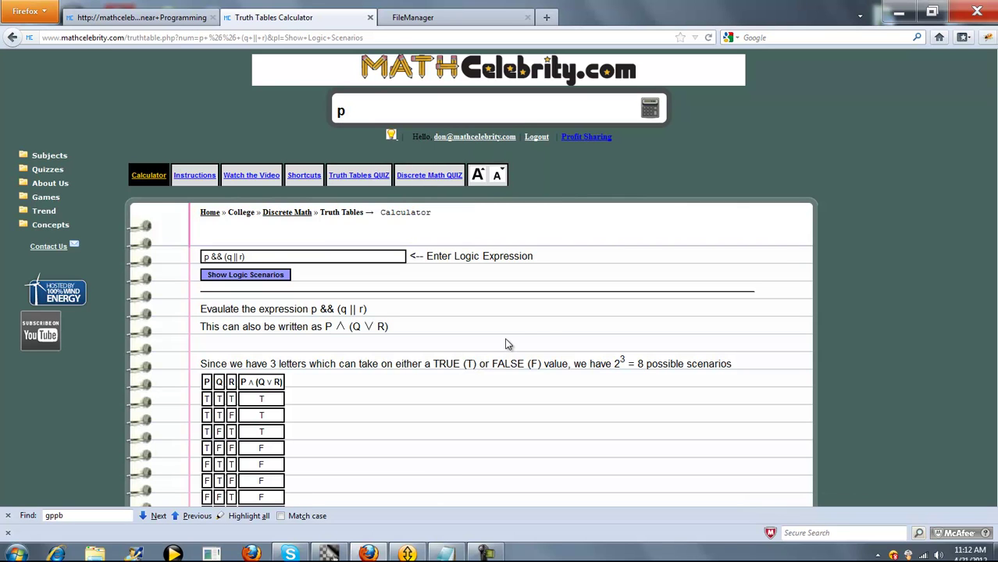